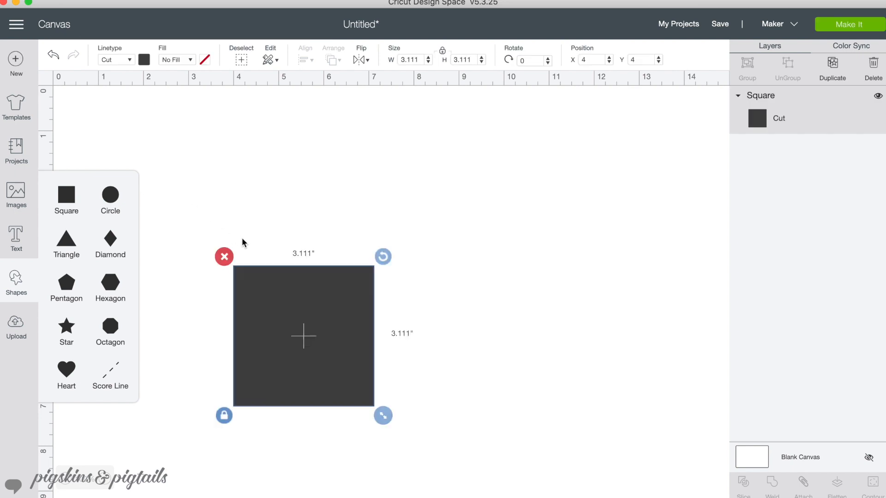
Reshape the square into a thin bar about 5.76 by 0.26 inches and duplicate it into five stacked stripes.
click(404, 392)
drag(384, 414, 503, 288)
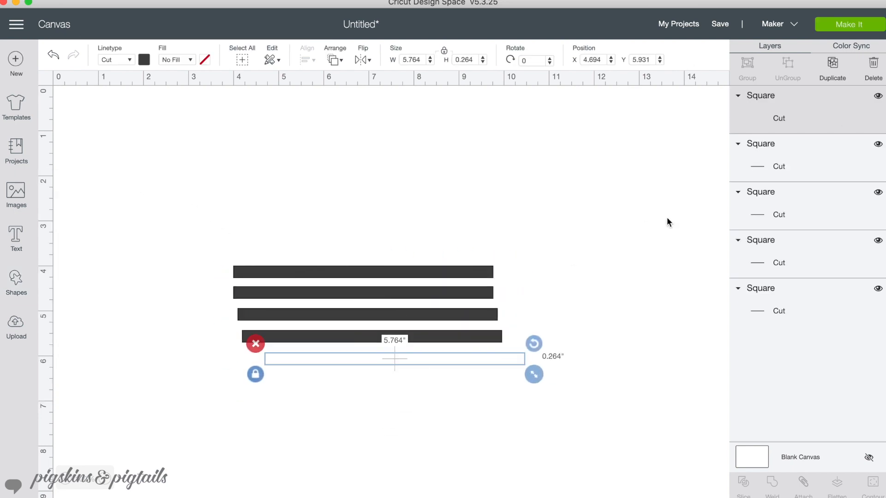
Distribute the five stripes vertically and center them horizontally on each other.
drag(540, 418, 231, 249)
click(305, 59)
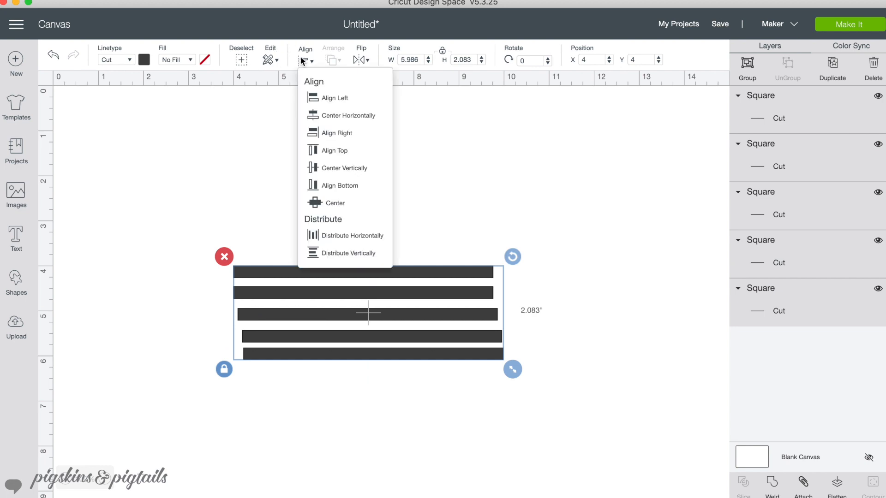
click(354, 252)
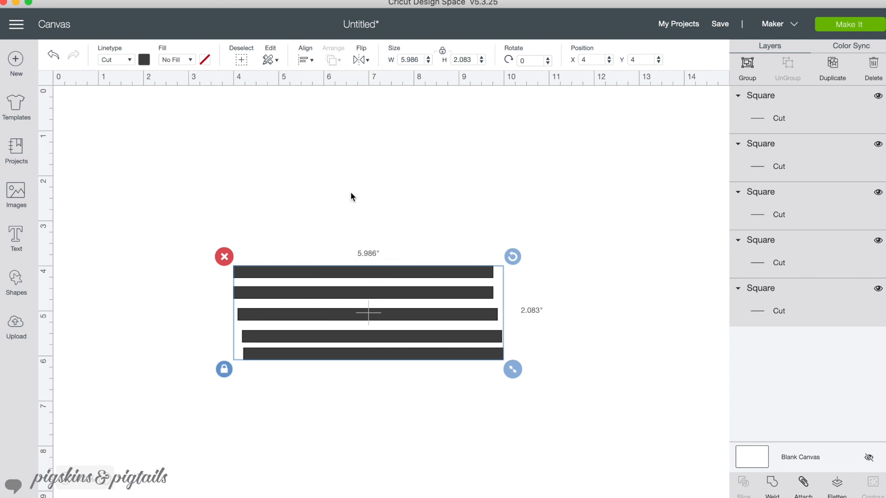
click(305, 60)
click(342, 119)
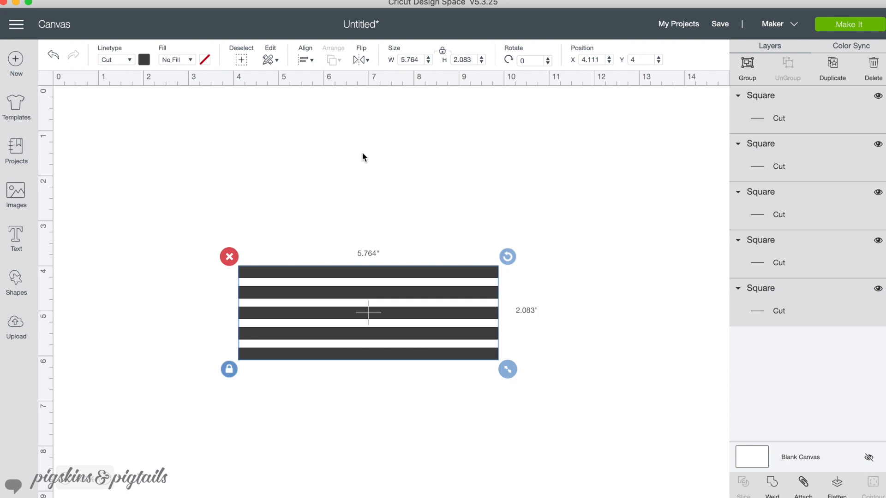
click(131, 188)
Add the text LOVE, enlarge it to about 3.03 by 1.46 inches, and place it over the stripes.
click(15, 236)
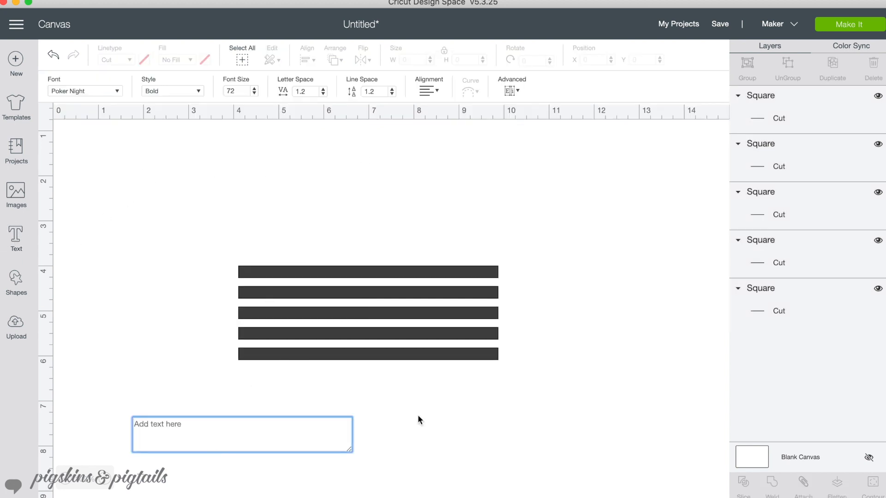
text(LOVE)
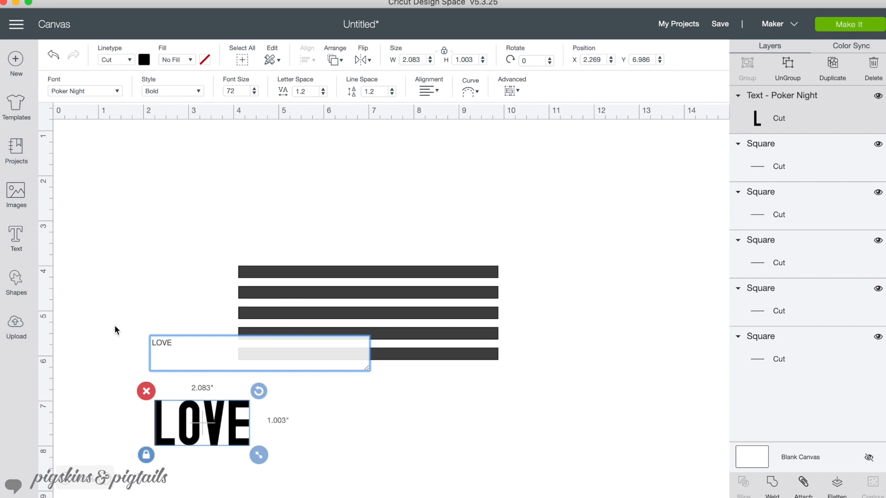
drag(162, 408, 325, 299)
drag(421, 345, 490, 374)
drag(464, 345, 401, 328)
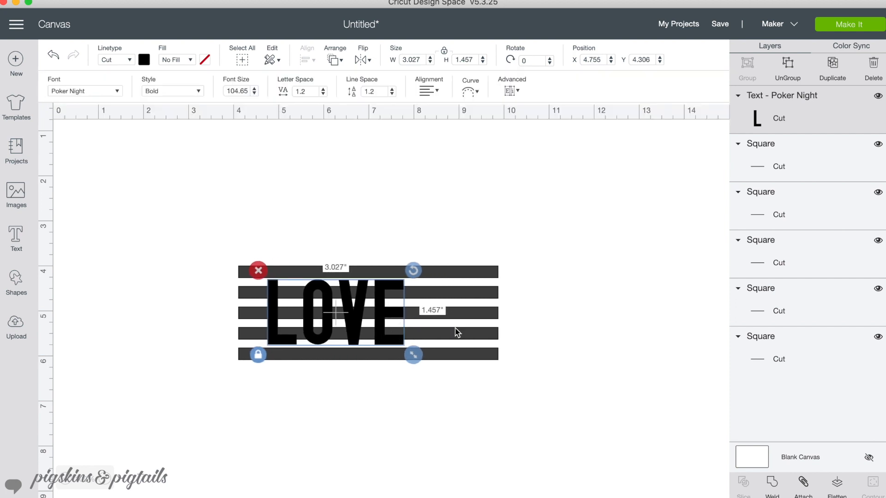
Narrow the five stripes to a block about 4.33 inches wide and center the LOVE text horizontally on them.
click(524, 328)
drag(519, 253, 443, 371)
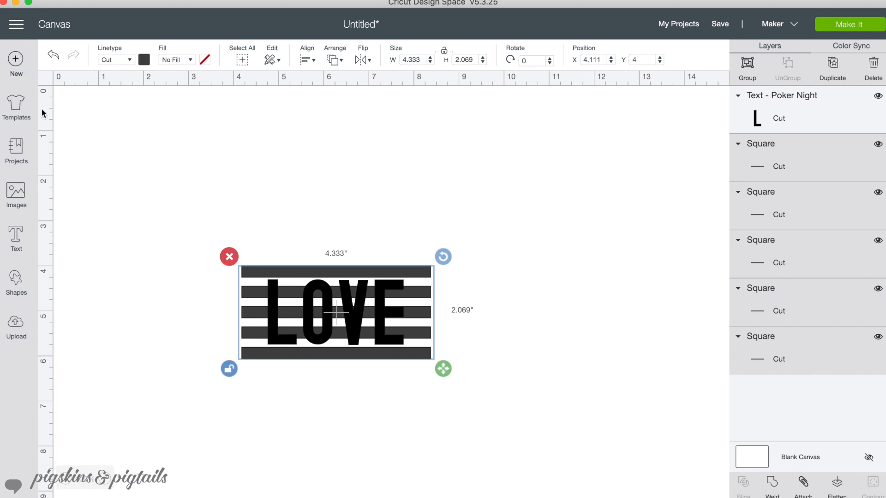
click(145, 198)
drag(178, 217, 509, 396)
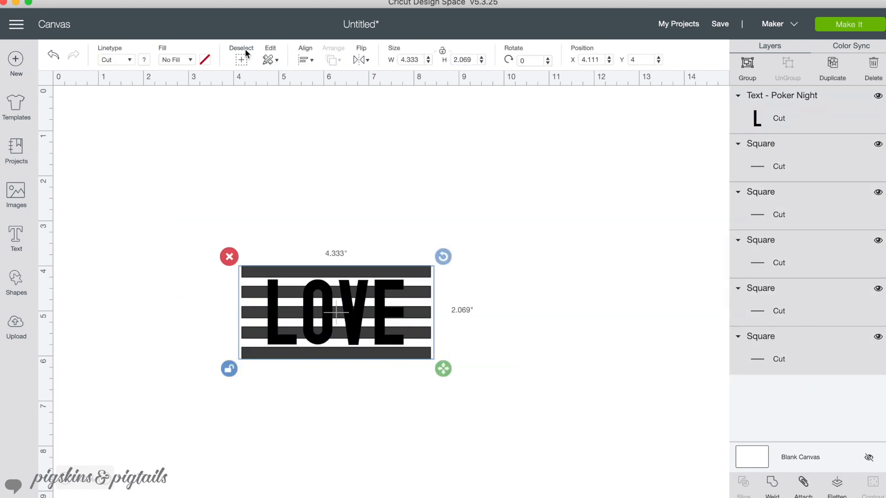
click(305, 59)
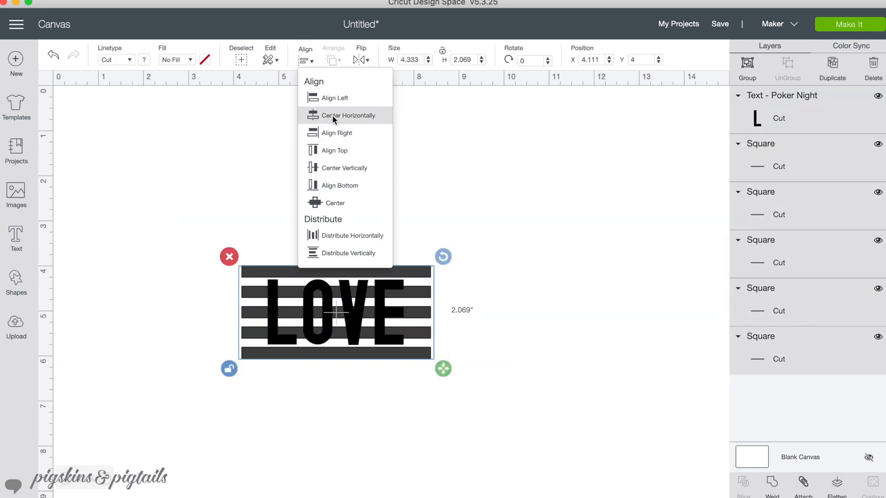
click(332, 116)
click(510, 240)
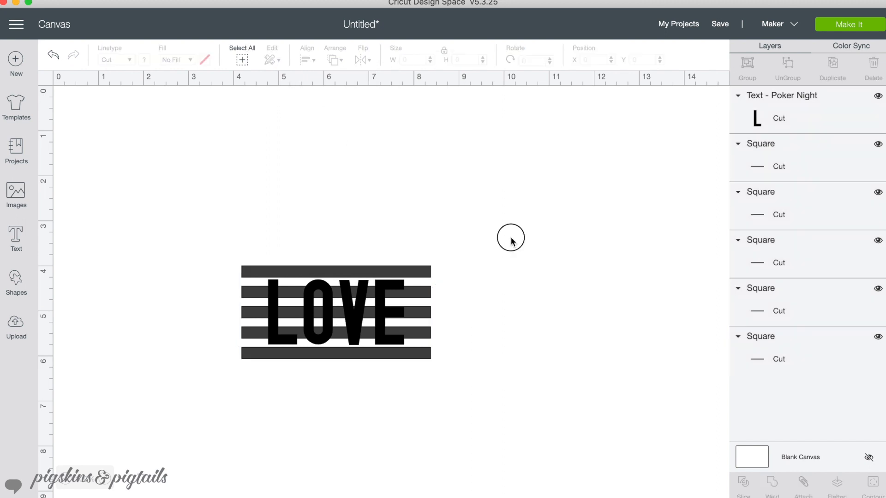
Change the LOVE text's material color to dark red.
click(378, 317)
click(144, 59)
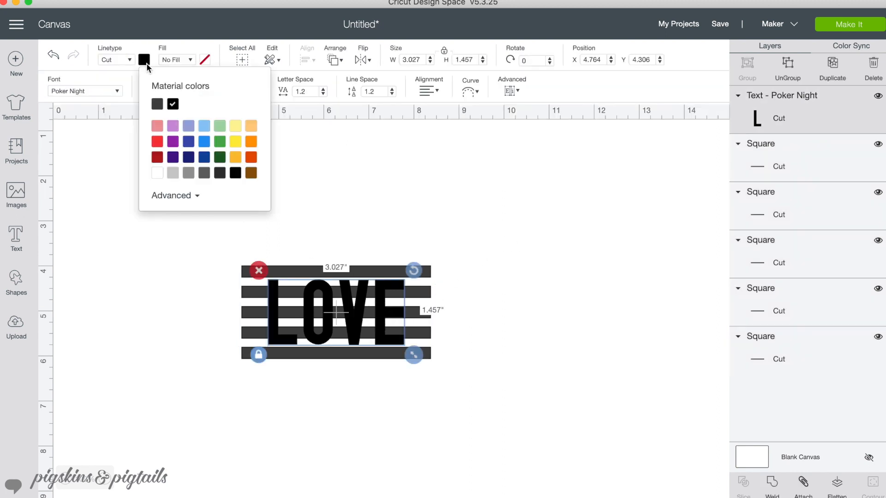
click(157, 157)
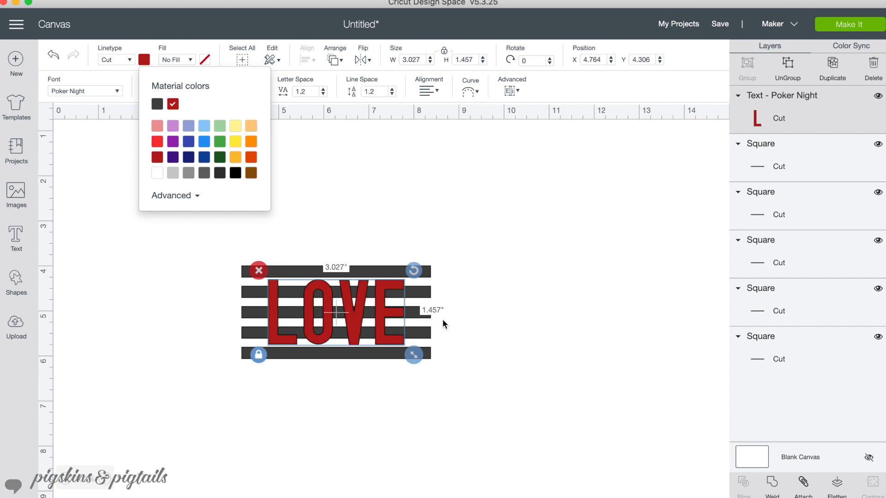
Change the material color of all five stripes to light gray.
click(455, 306)
drag(452, 254, 417, 361)
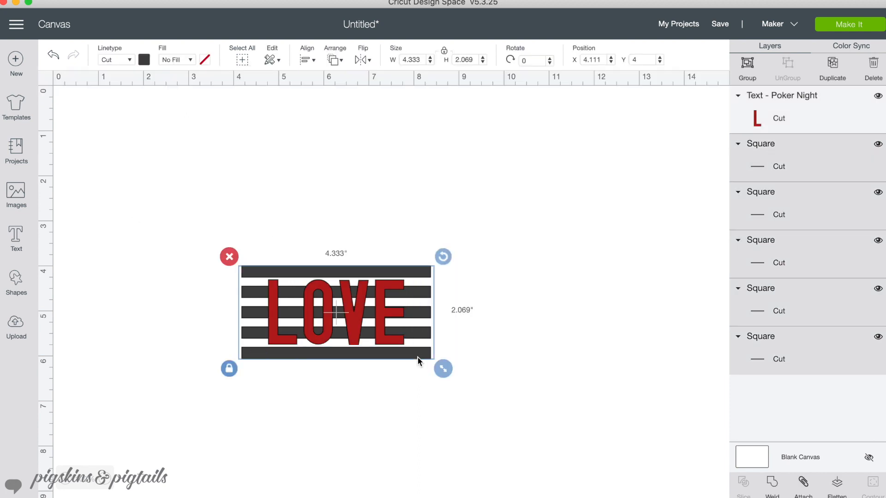
click(144, 59)
click(173, 173)
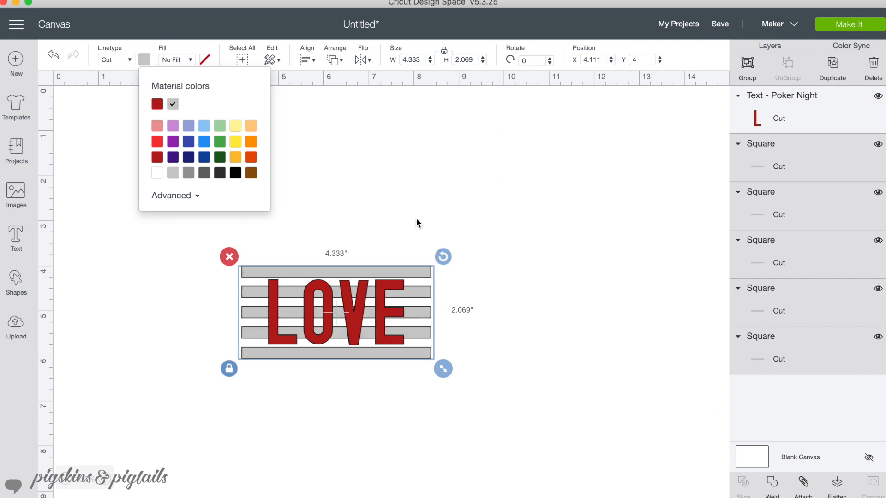
click(422, 210)
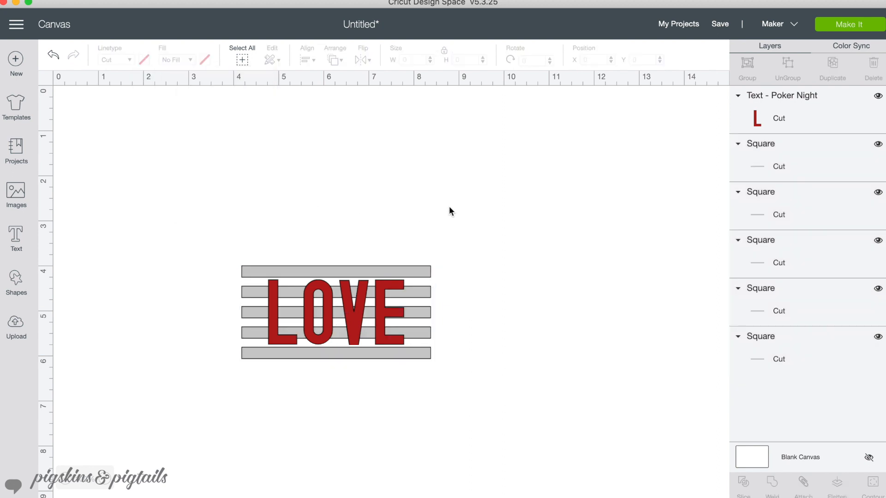
Scale the text and stripes together to 9.7 inches wide and position them in the lower part of the canvas.
drag(465, 252, 248, 394)
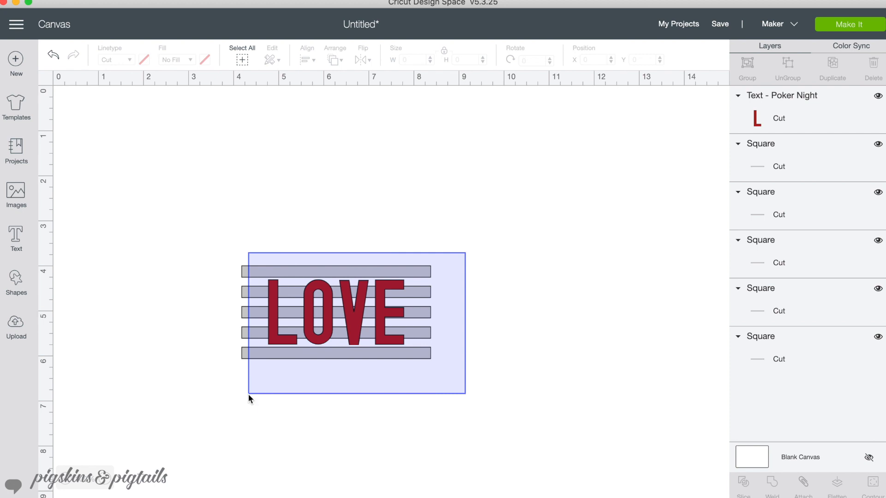
drag(389, 314, 297, 203)
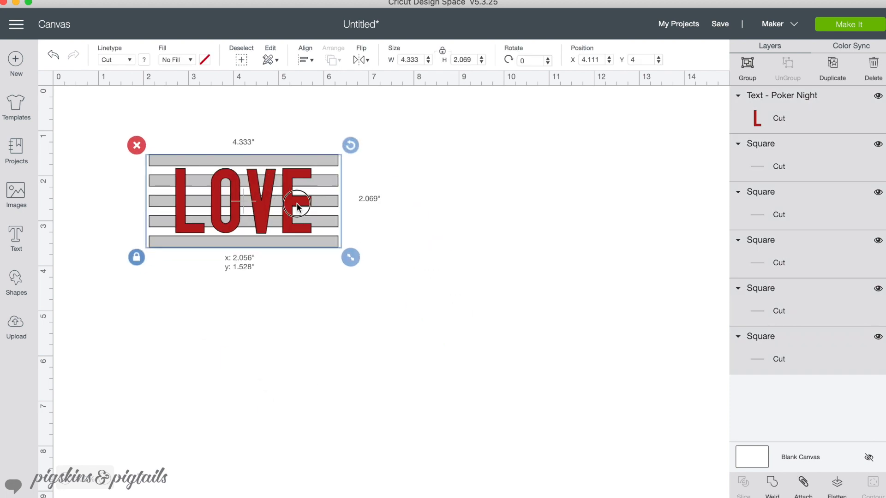
drag(419, 60, 201, 53)
text(9.7)
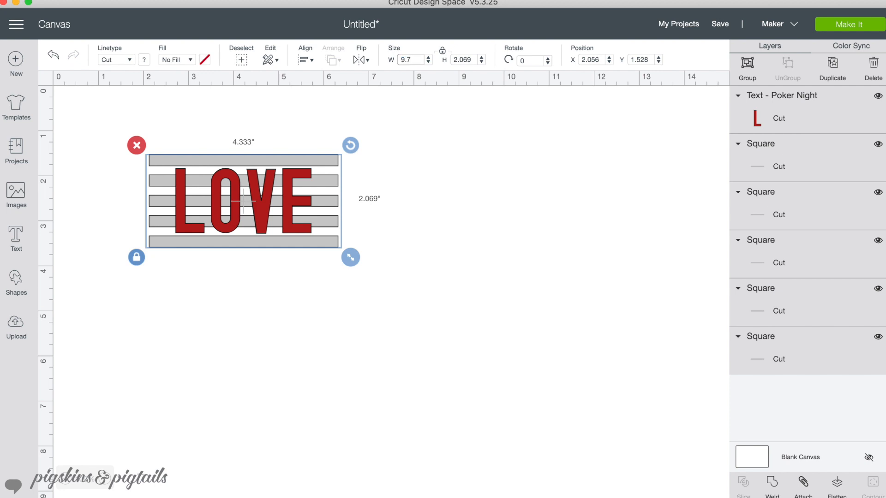
key(Tab)
drag(390, 261, 328, 341)
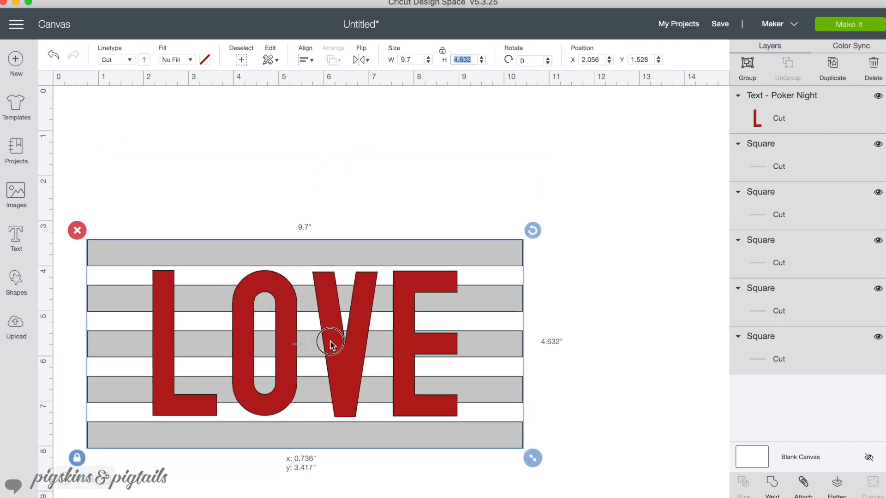
Add a circle, set its width to 0.75 inches with proportions locked, and place it well above the LOVE design.
click(16, 278)
click(111, 195)
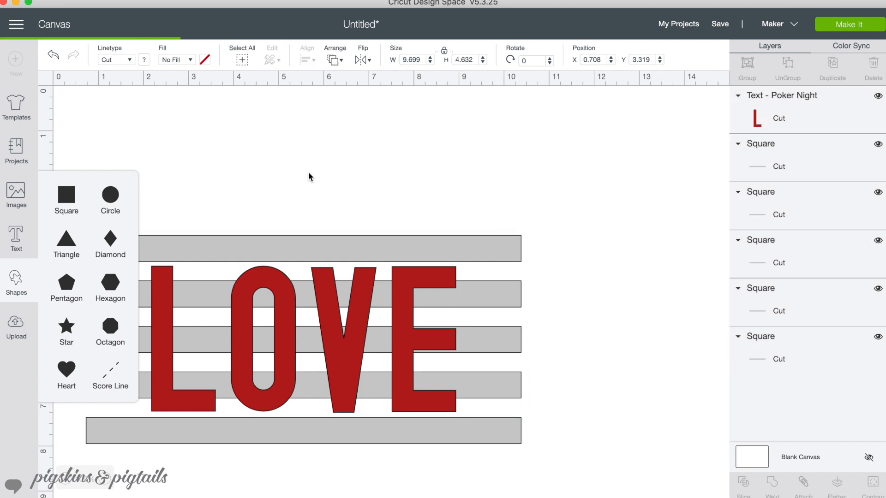
drag(343, 351, 335, 232)
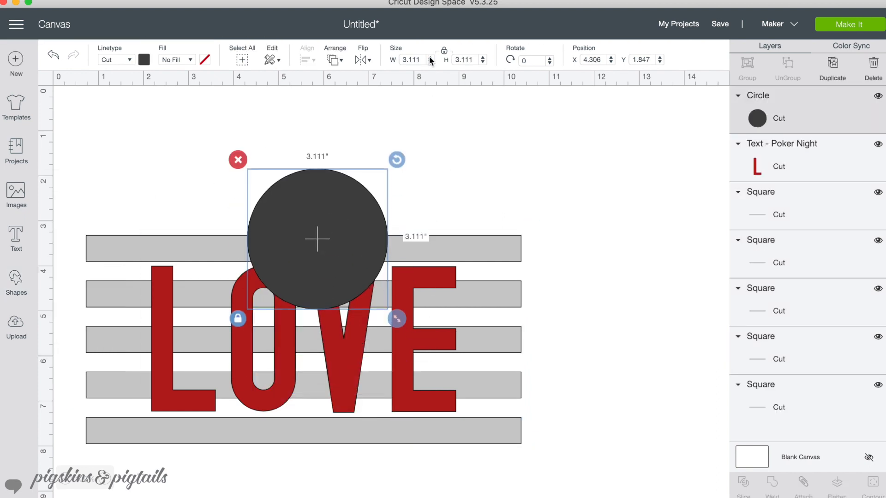
click(422, 58)
text(.75)
key(Tab)
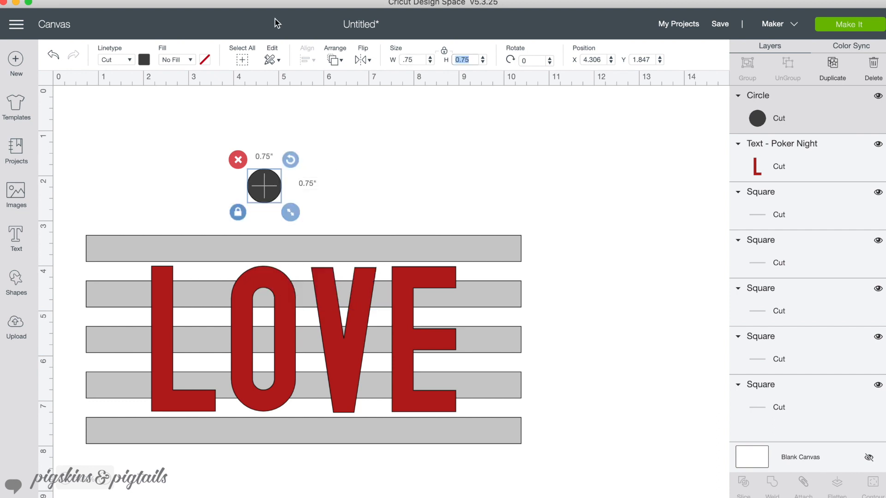
drag(258, 184, 309, 121)
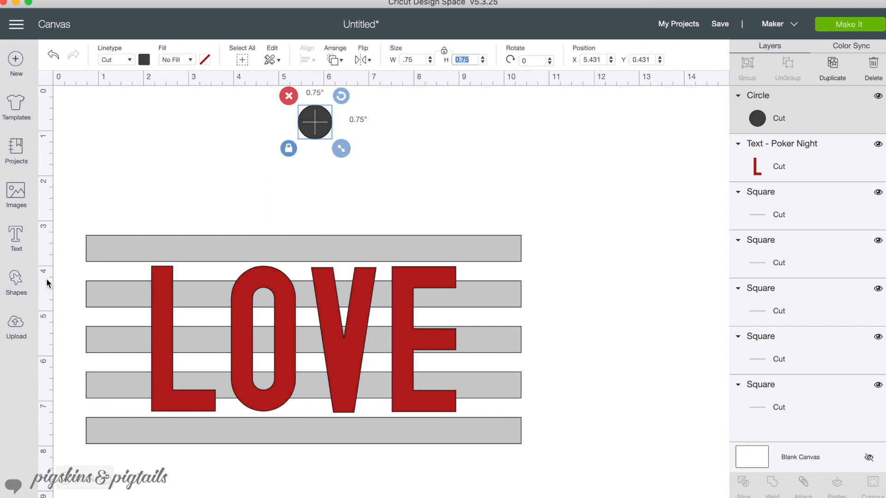
Add a square between the circle and the LOVE design and set its size to 2.5 inches.
click(16, 280)
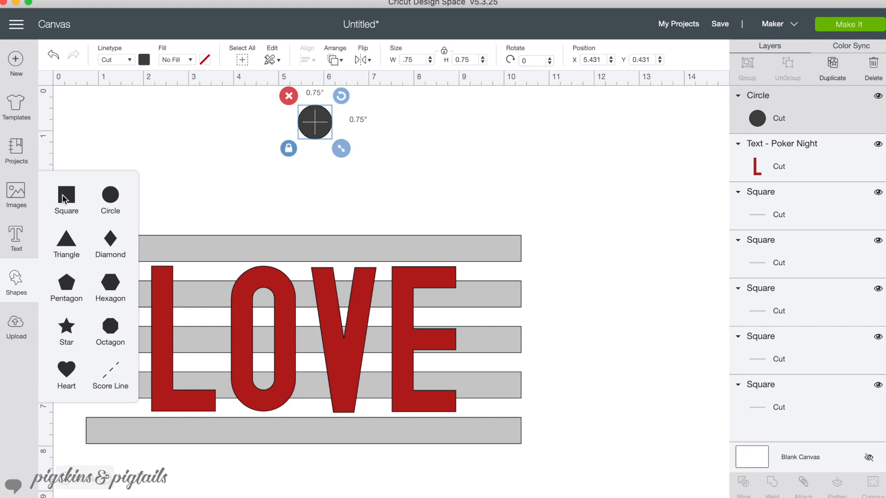
click(65, 196)
drag(360, 362, 328, 191)
drag(397, 289, 360, 239)
drag(471, 60, 385, 58)
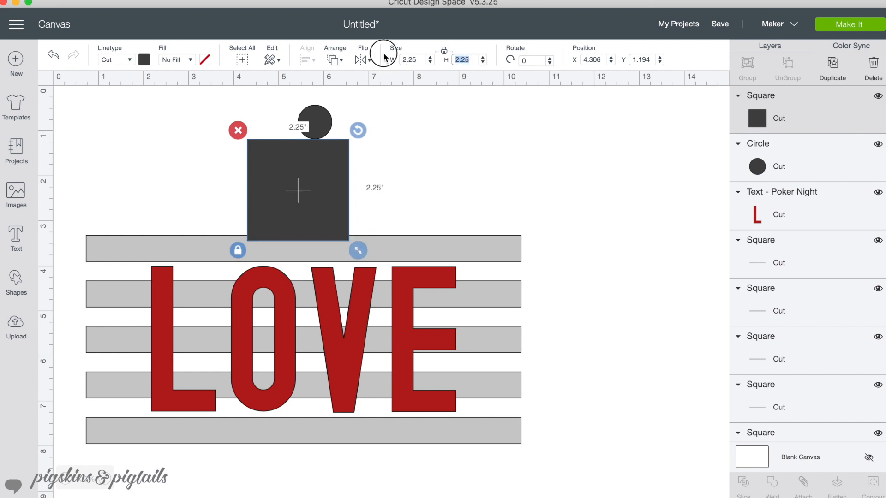
text(2.5)
key(Return)
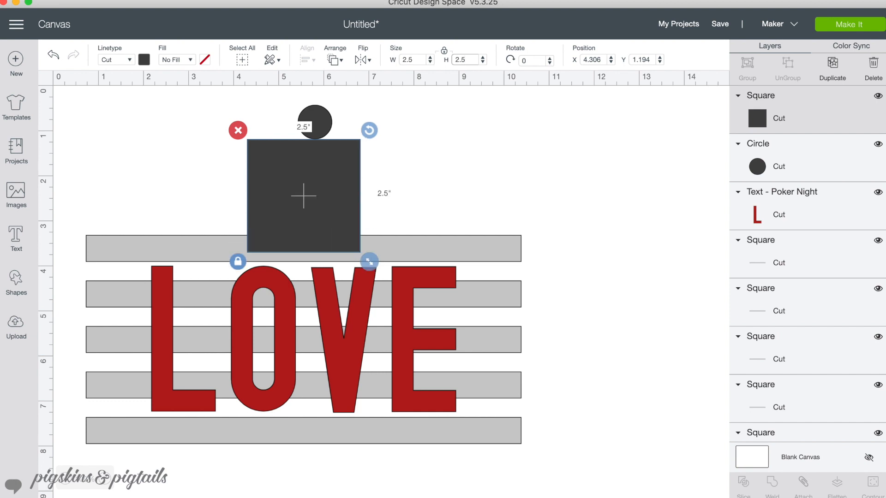
Center the square beneath the circle and move the striped LOVE design down to the square's lower edge.
drag(326, 188, 340, 189)
drag(573, 244, 394, 446)
drag(411, 310, 415, 322)
Move the 2.5-inch square to the canvas's upper-left corner and stretch it to about 10.79 by 8.96 inches, covering the design.
click(355, 194)
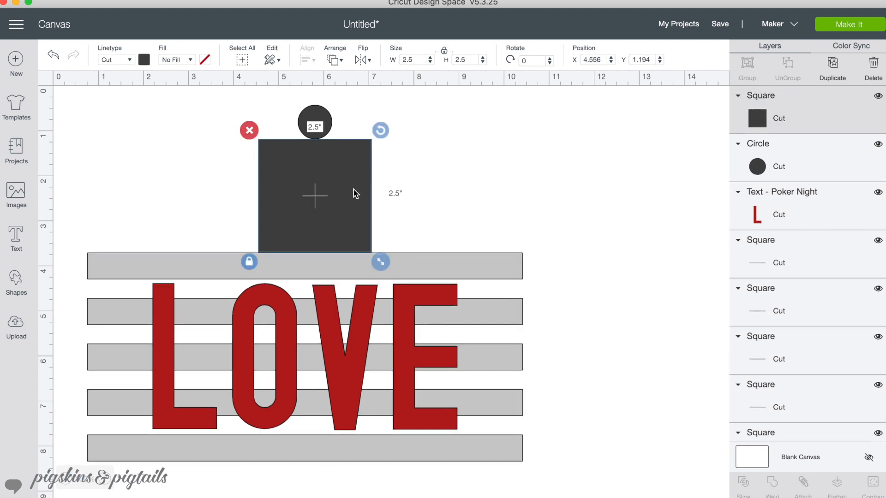
drag(348, 189, 168, 138)
drag(198, 210, 476, 368)
drag(475, 488, 552, 494)
Send the large rectangle behind all other objects and change its material color to white.
right_click(289, 219)
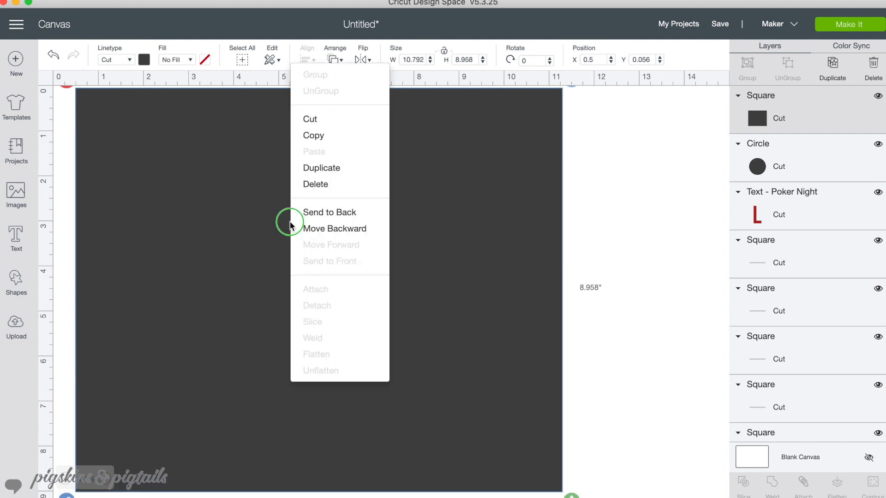
click(339, 211)
click(143, 61)
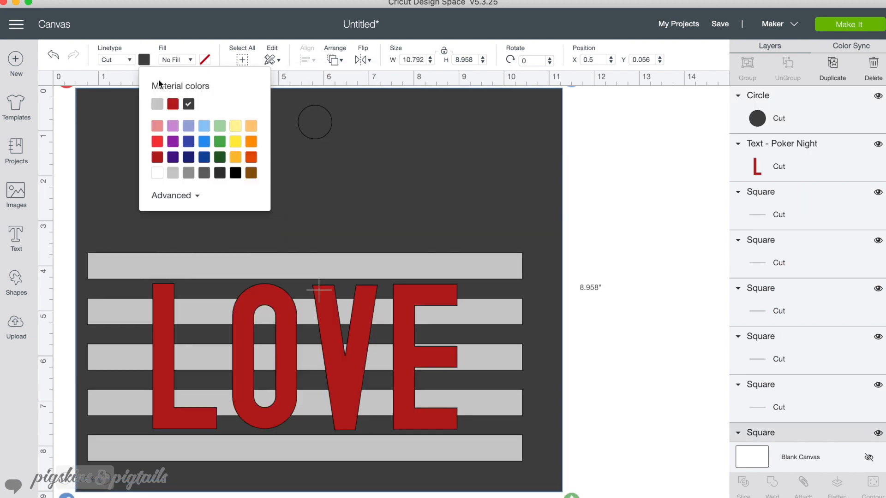
click(157, 173)
click(646, 222)
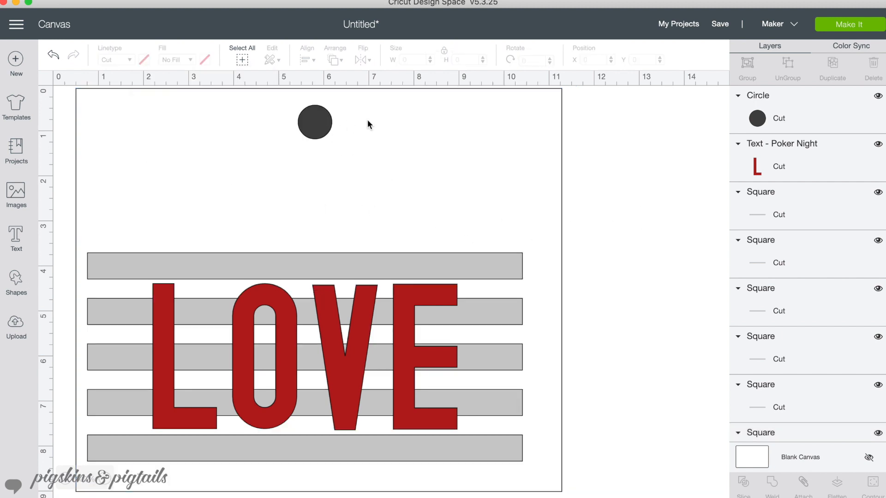
Reposition the white background rectangle around the design and resize it to about 10.43 by 8.86 inches.
click(420, 132)
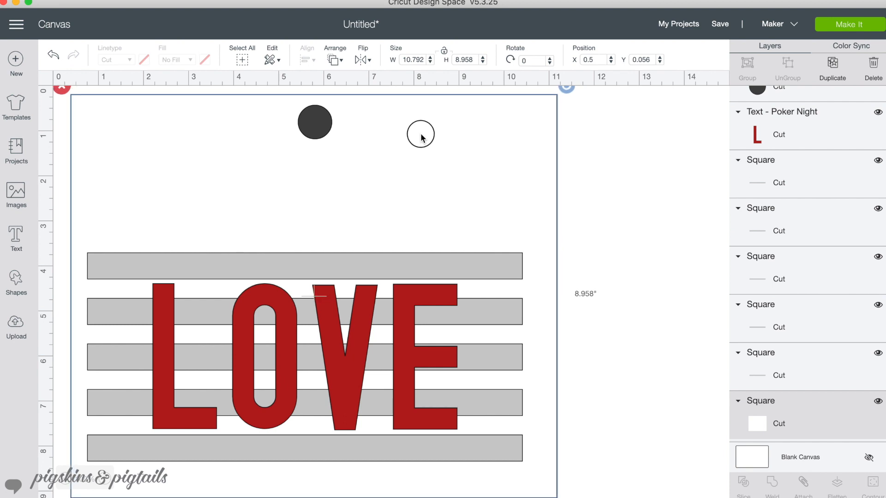
mouse_move(557, 497)
mouse_down()
mouse_move(553, 480)
mouse_move(551, 494)
mouse_up()
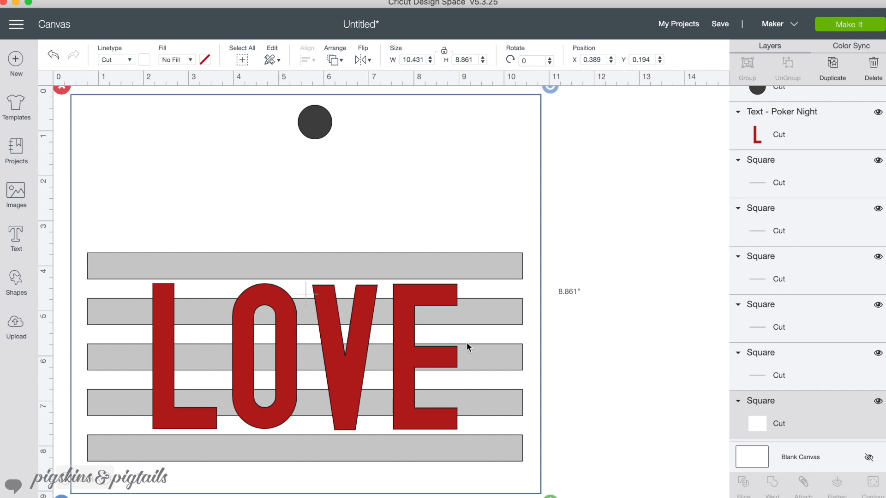
click(66, 479)
click(475, 343)
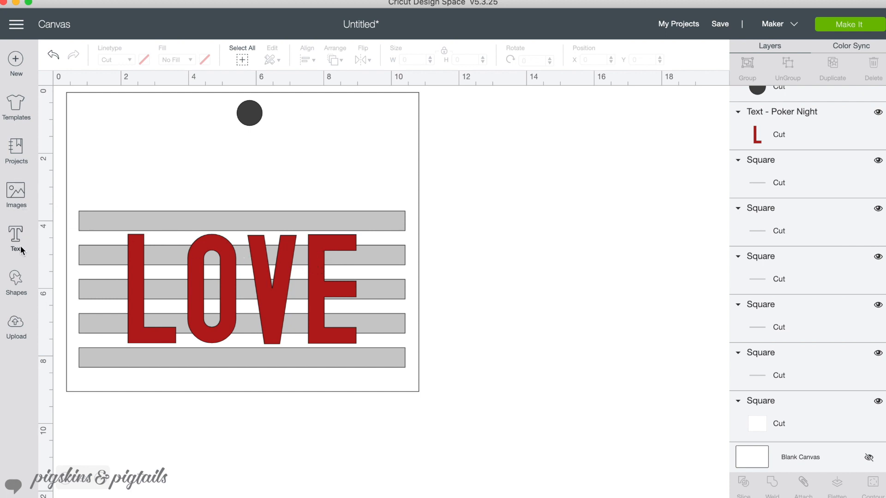
Add a small square about 0.37 inches wide and place it just above the left end of the uppermost stripe.
click(16, 282)
click(66, 194)
drag(229, 264, 89, 193)
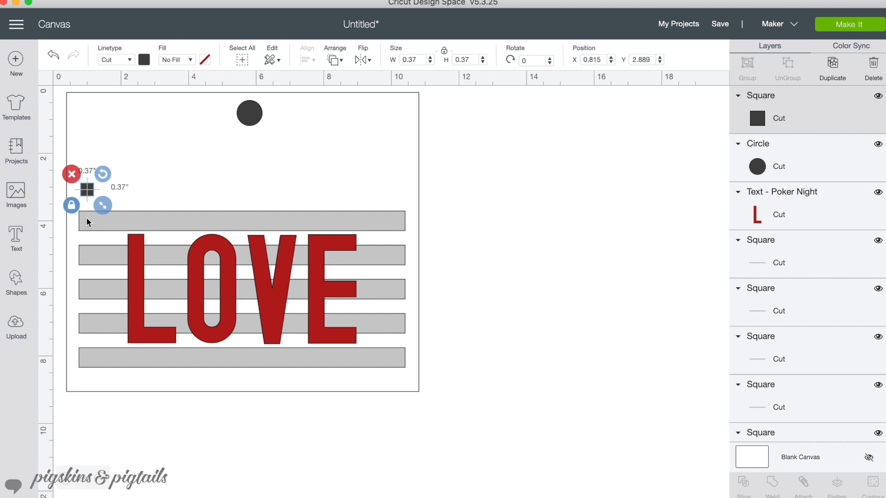
Duplicate the small 0.37-inch square and place the copy just above the right end of the uppermost stripe.
click(833, 64)
drag(104, 207, 398, 194)
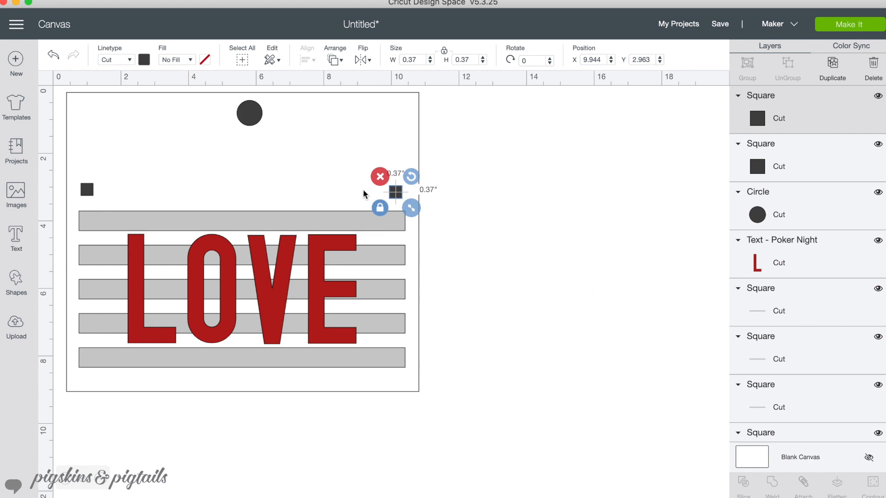
click(330, 174)
click(497, 202)
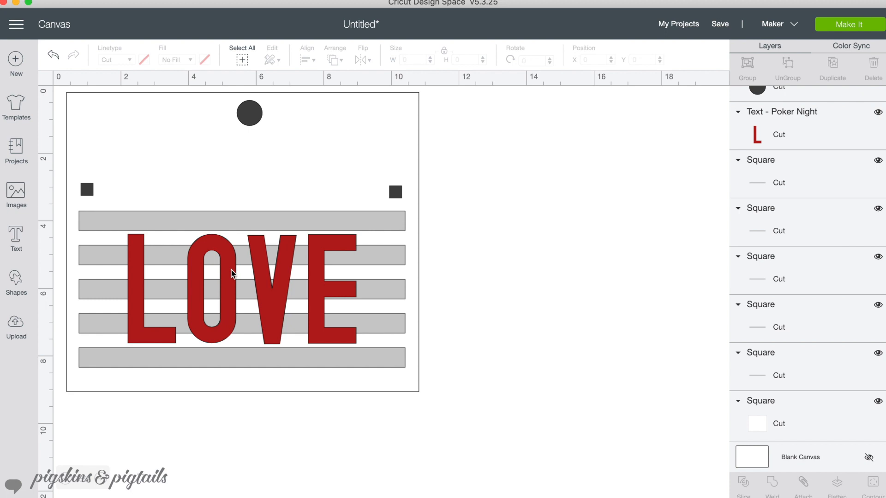
Duplicate the entire design and place the copy beside the original on its right, at X position 11.
drag(429, 95, 65, 397)
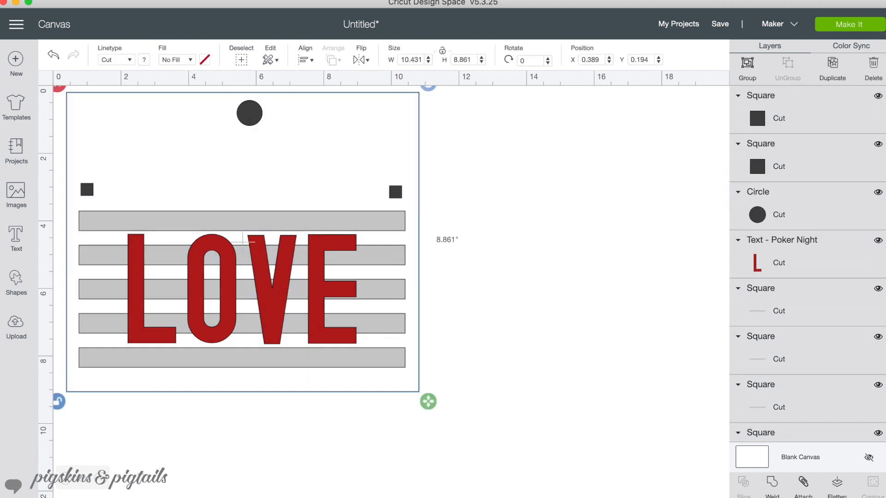
click(831, 61)
drag(270, 133, 607, 112)
click(68, 483)
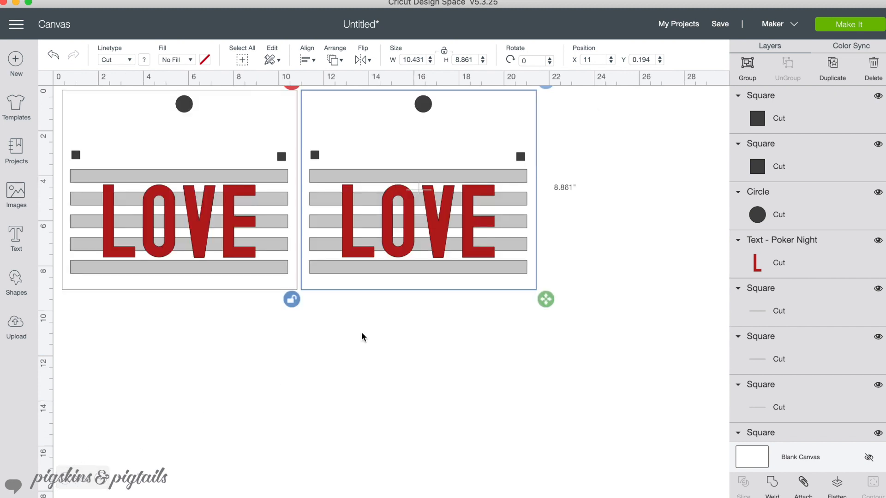
Delete the red LOVE text from the original design on the left.
click(179, 194)
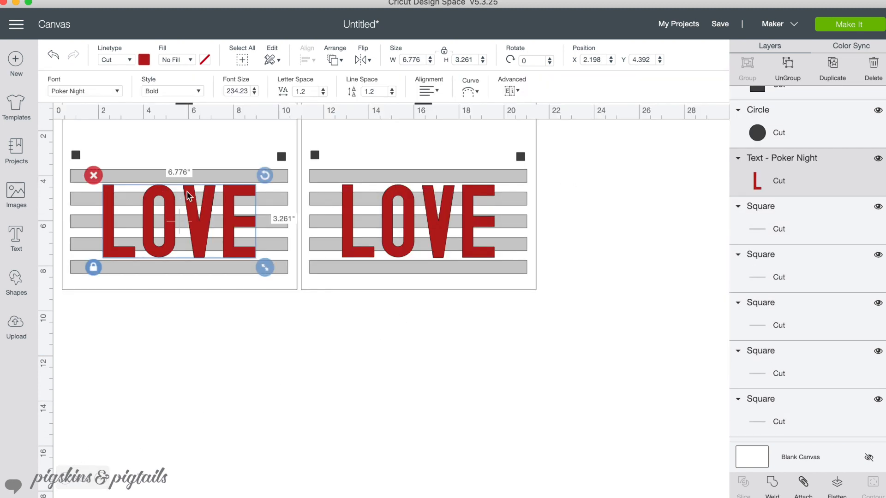
click(95, 176)
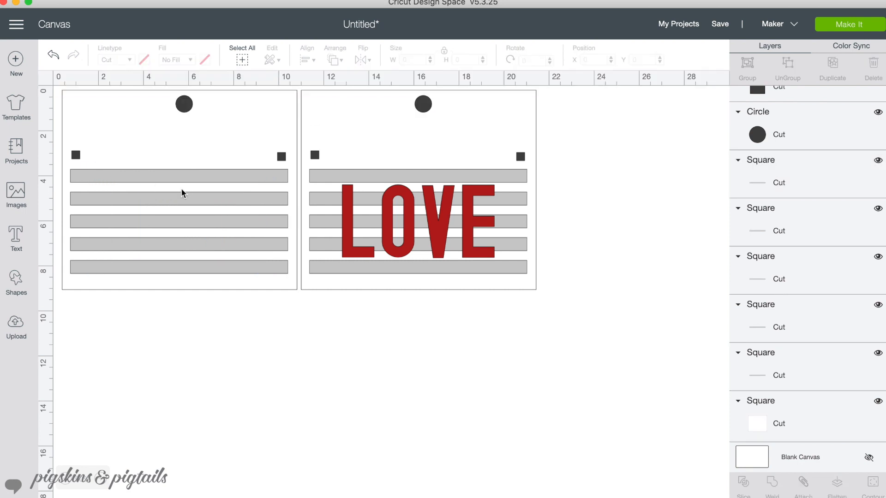
Delete the five gray stripes from the right-hand copy, hiding its white background while selecting them and showing it again.
click(530, 176)
drag(551, 172, 510, 271)
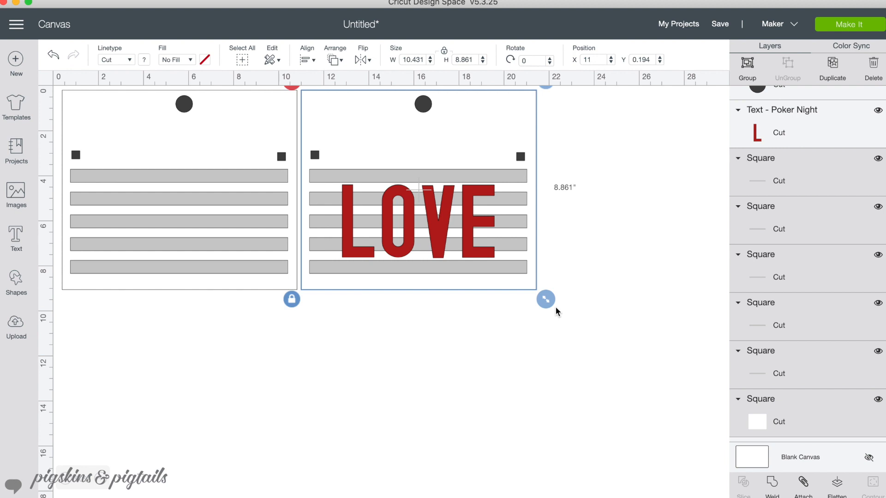
click(878, 399)
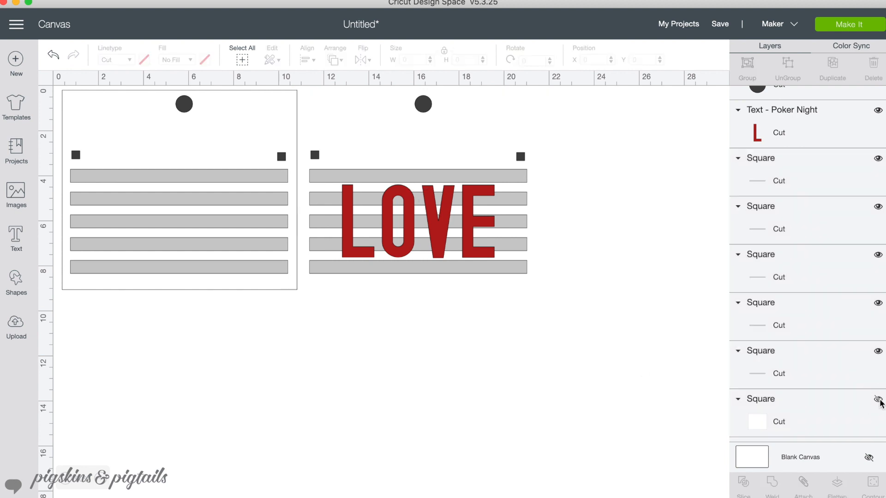
click(851, 359)
shift+click(813, 189)
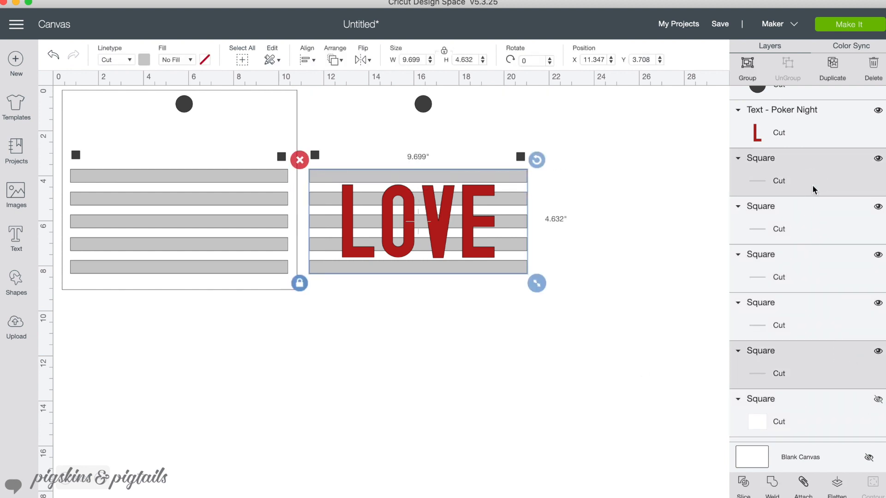
shift+click(813, 212)
shift+click(806, 283)
shift+click(803, 303)
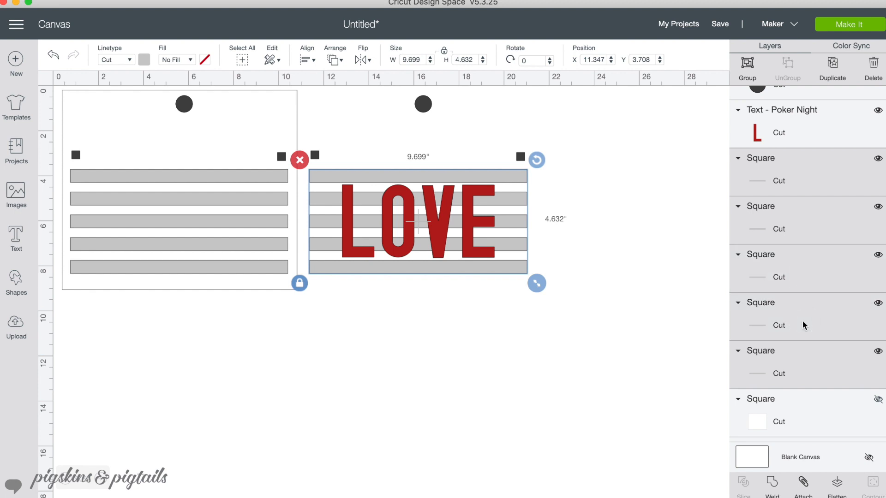
key(Delete)
click(878, 159)
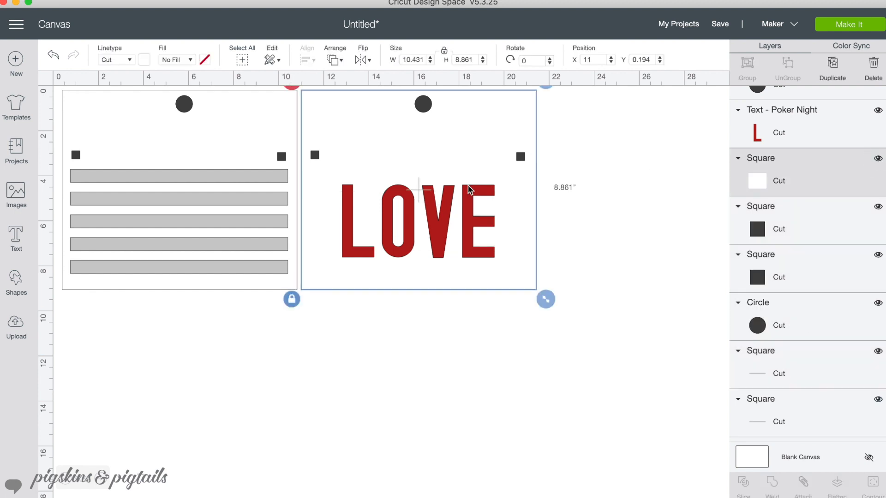
click(657, 248)
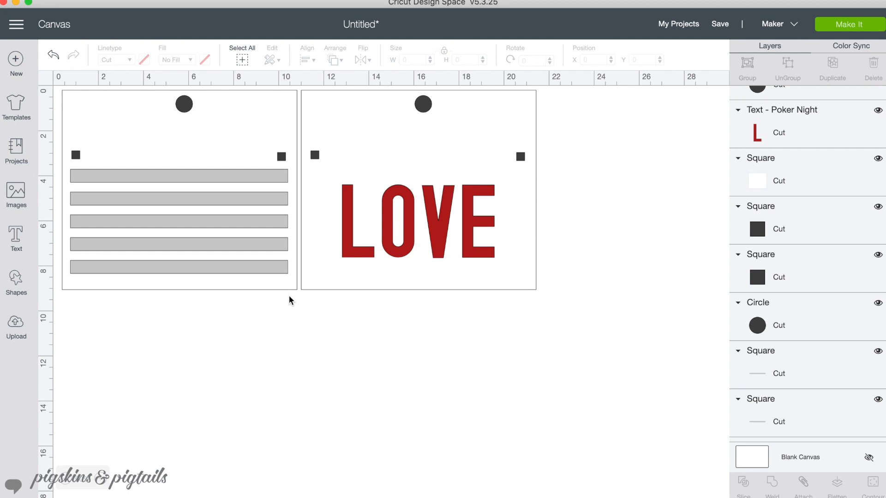
Attach all pieces of the striped design together, and attach all pieces of the LOVE design together as a separate set.
drag(293, 301, 65, 102)
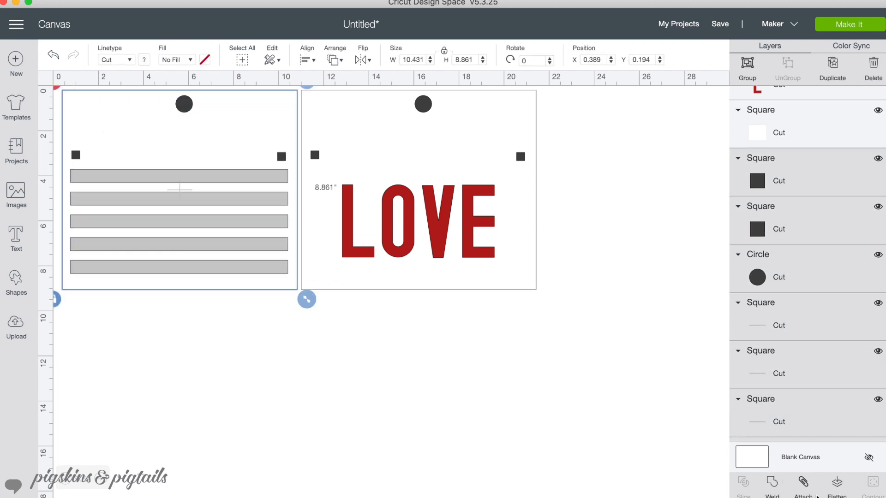
click(803, 484)
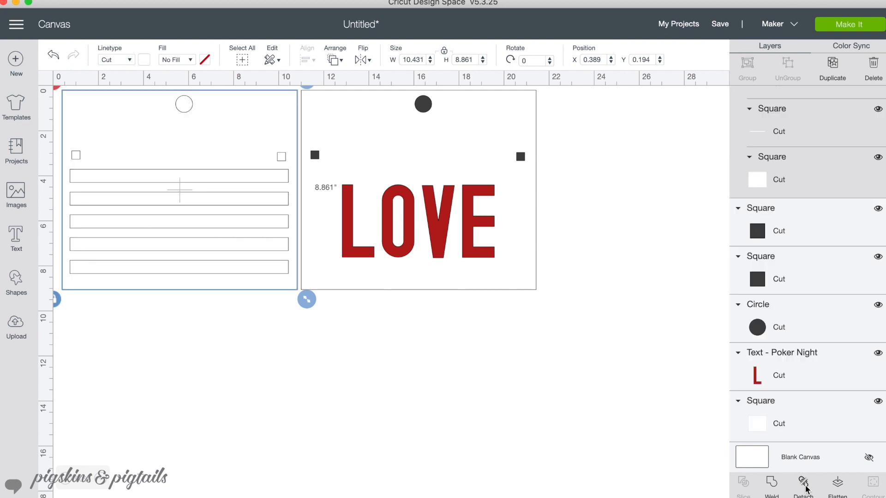
drag(551, 319, 308, 91)
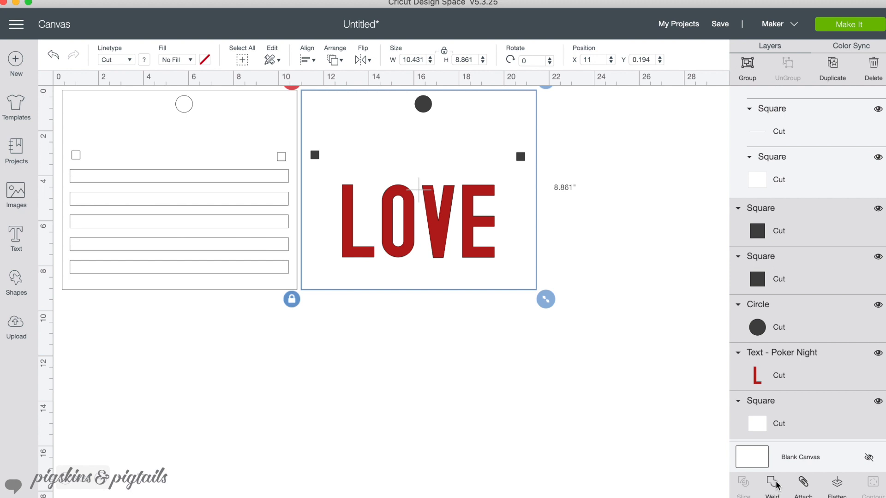
click(803, 482)
click(540, 405)
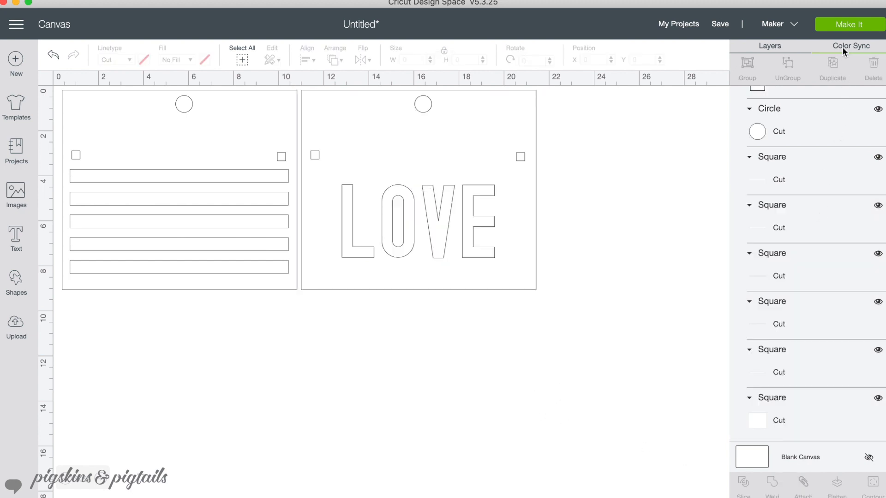
Send the project to mat preparation and turn on mirroring for both the stripes mat and the LOVE mat.
click(843, 24)
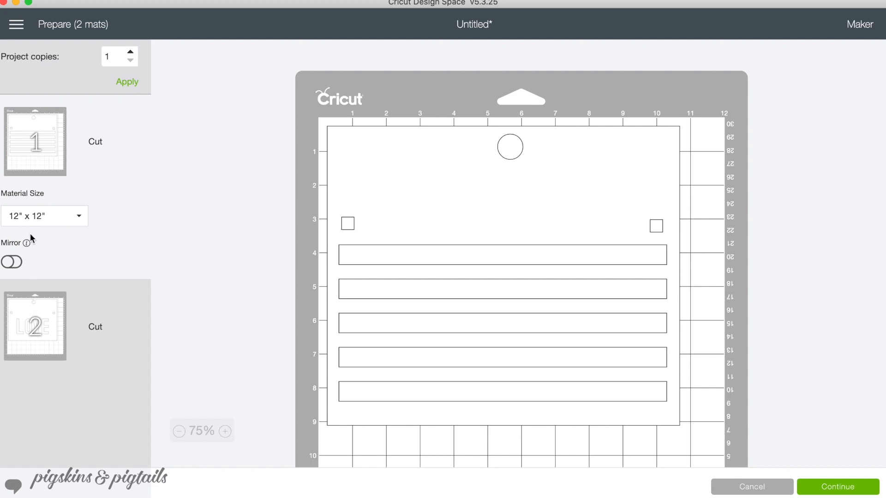
click(14, 262)
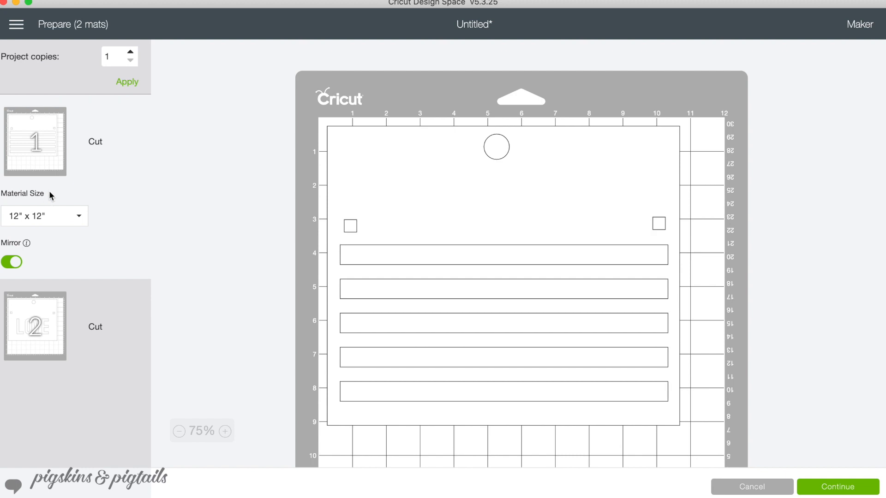
click(106, 360)
click(11, 356)
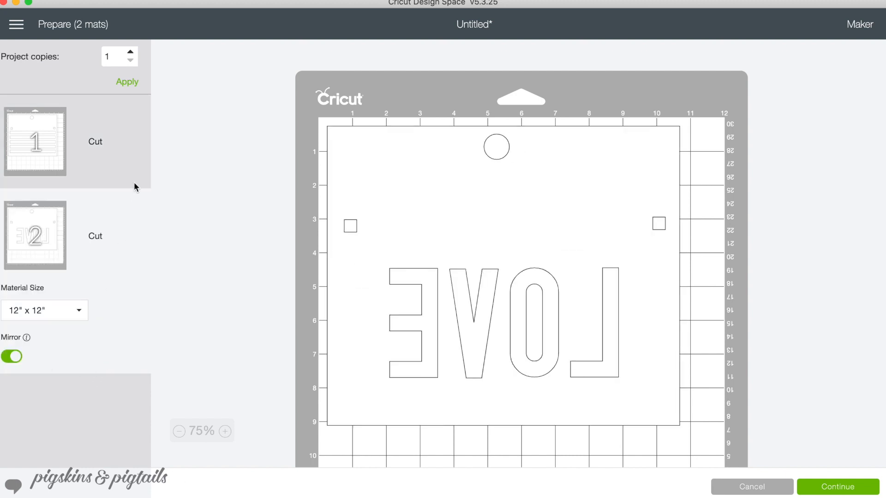
click(125, 140)
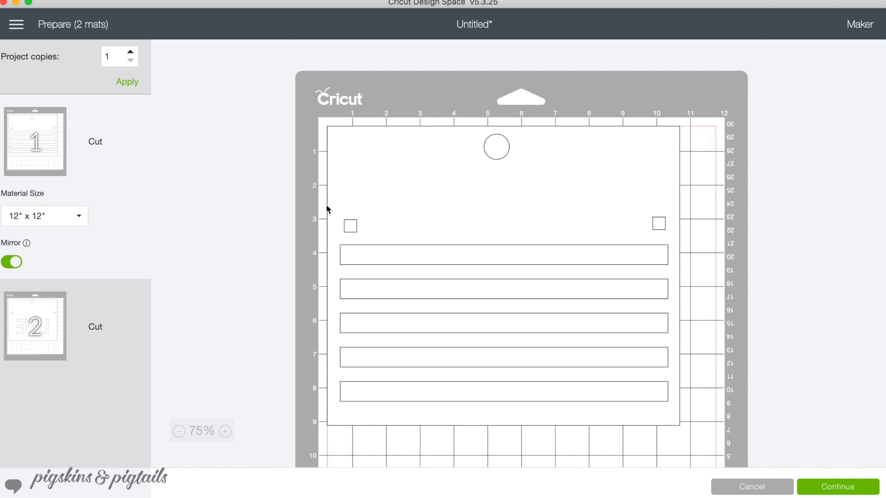